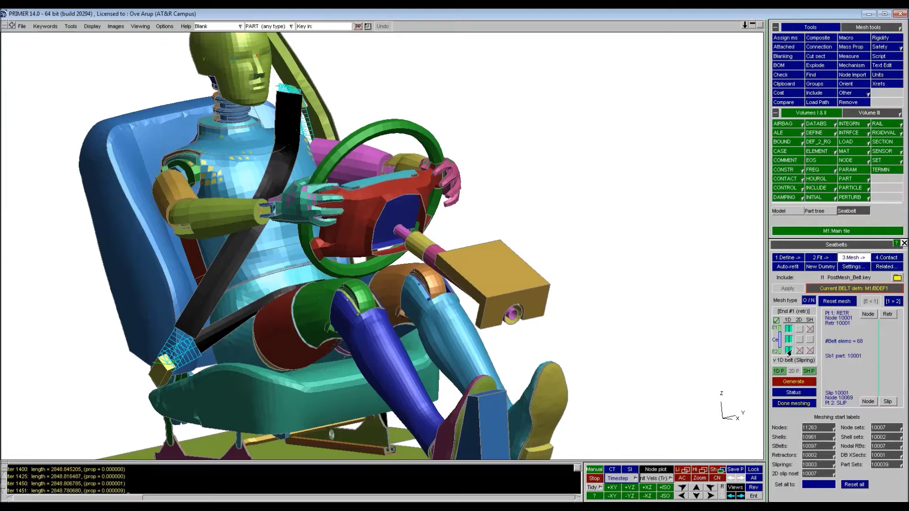
Switch to the alternative mesh type options and try Sblt 2D only for the retractor belt segment
left_click_drag(441, 215, 554, 347)
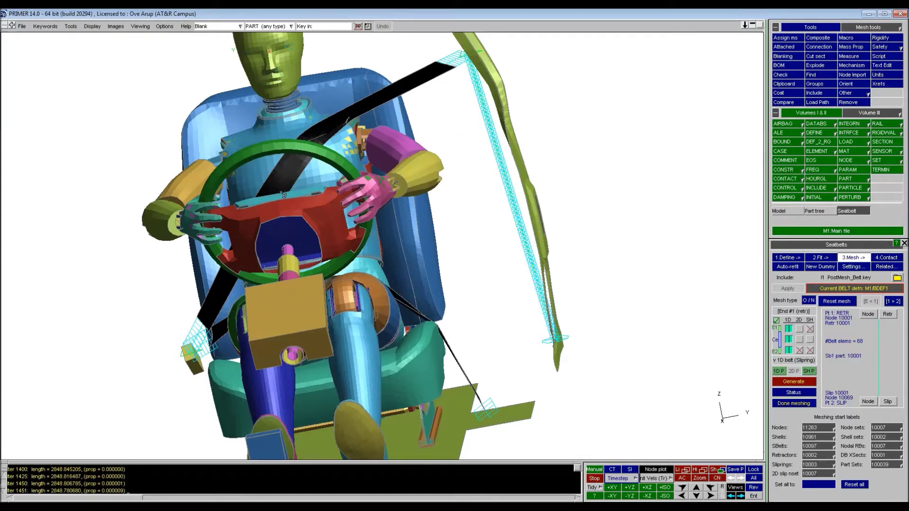
left_click_drag(316, 205, 309, 266)
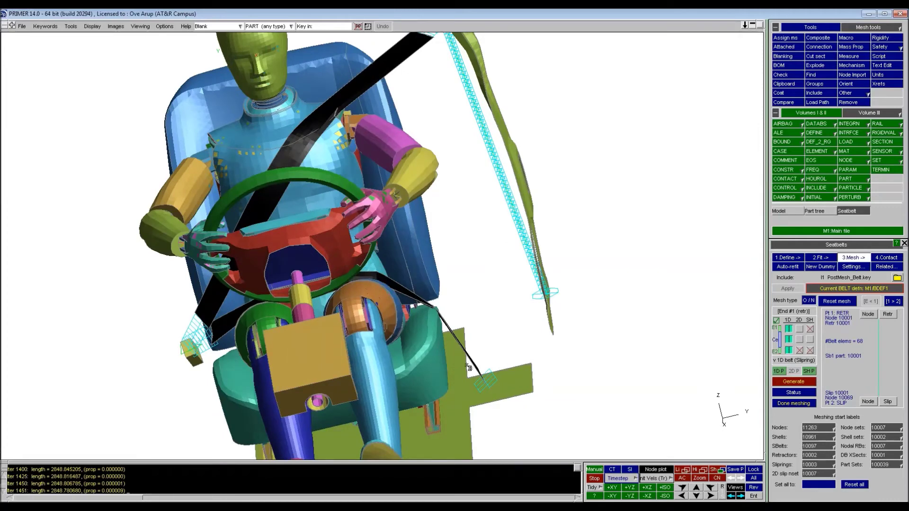
left_click_drag(254, 284, 341, 232, "shift")
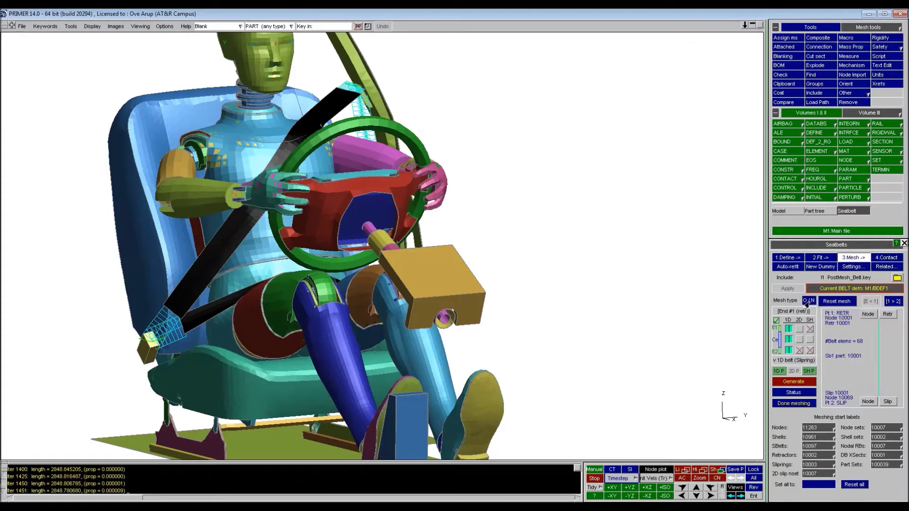
left_click(807, 302)
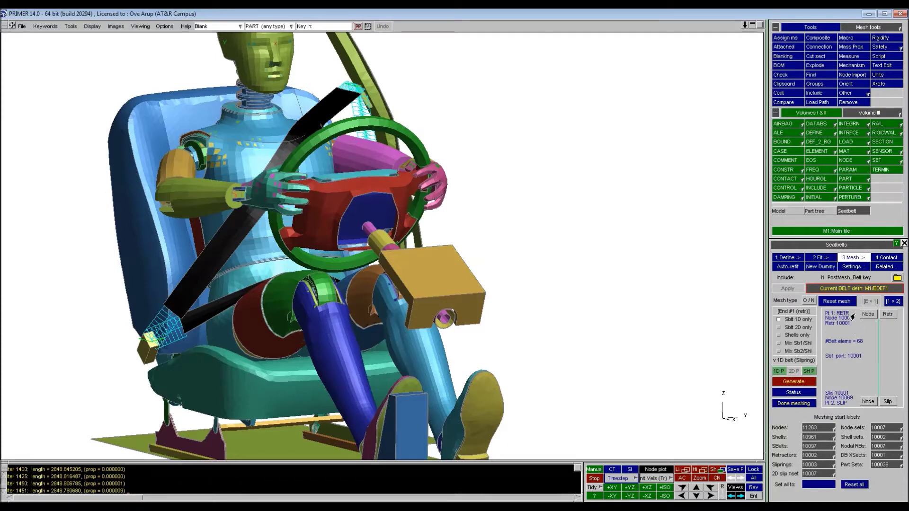
mouse_move(777, 332)
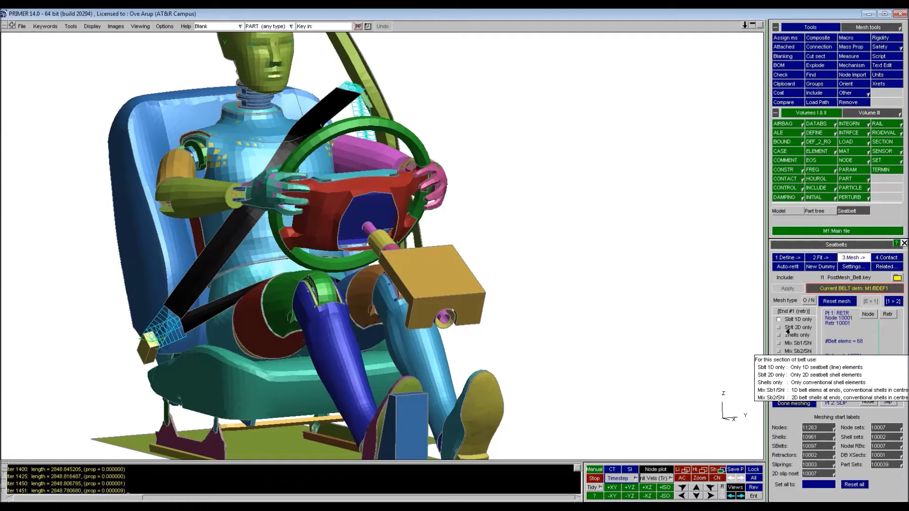
left_click(779, 328)
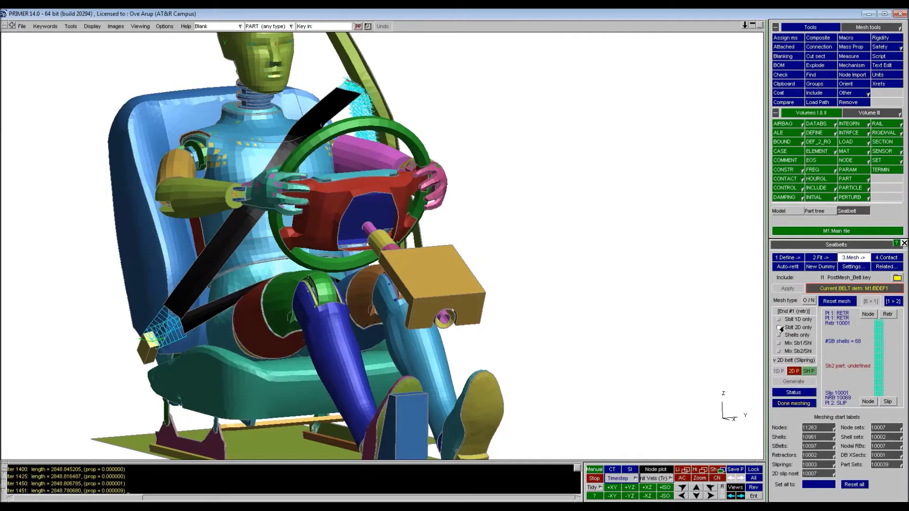
Compare Sblt 1D only with Sblt 2D only on the retractor segment, leave it 1D, and restore the grid-style mesh type options
left_click_drag(542, 329, 438, 327, "shift")
left_click_drag(456, 235, 497, 303, "shift")
left_click(810, 323)
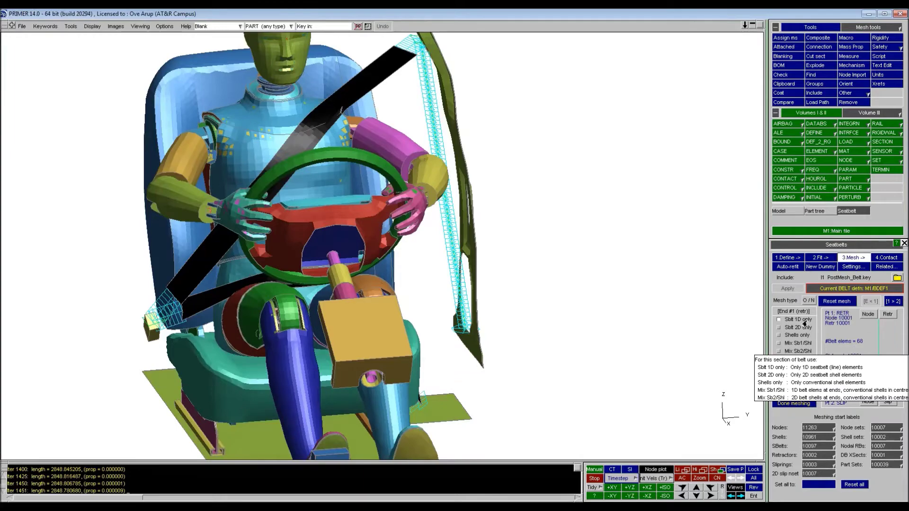
left_click(805, 328)
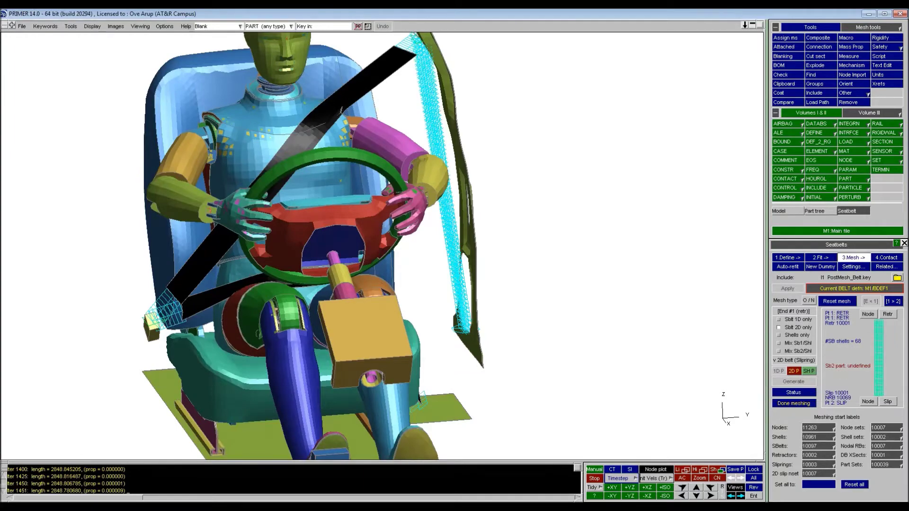
scroll(439, 235, "up", 5)
scroll(508, 254, "down", 5)
scroll(514, 147, "down", 5)
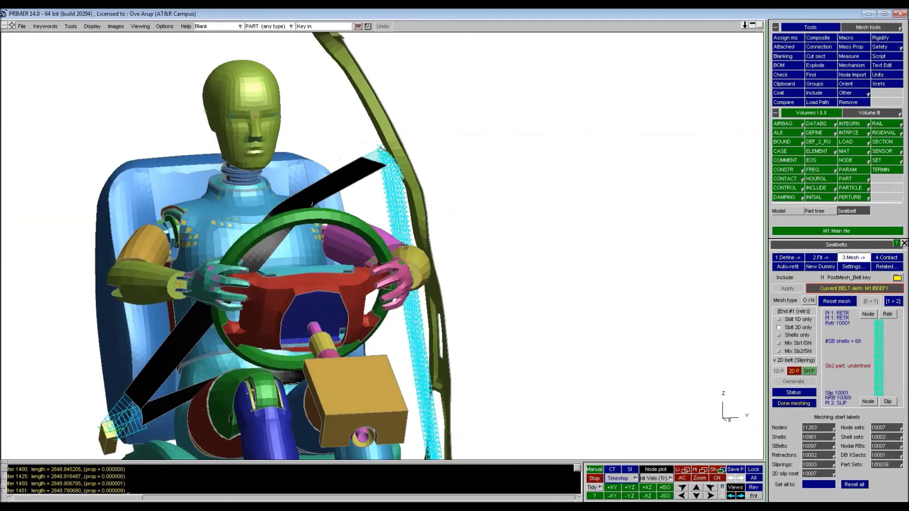
left_click(800, 320)
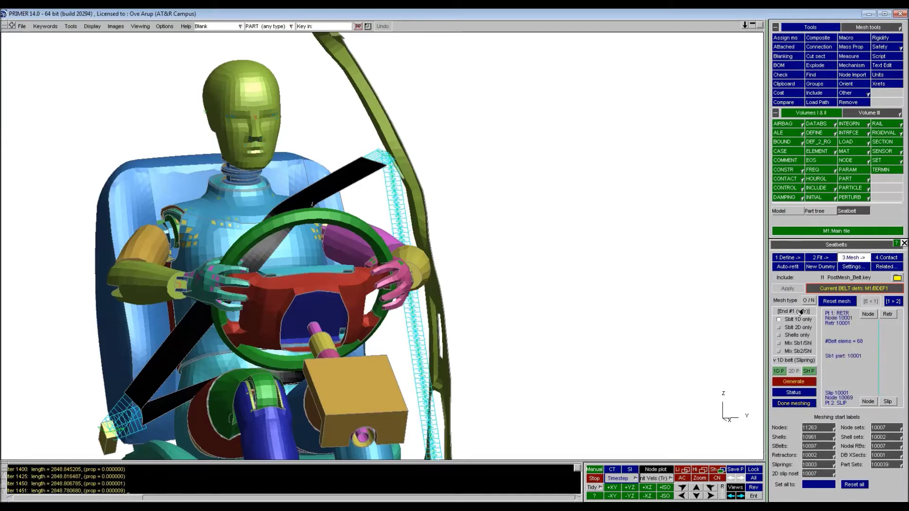
left_click(805, 301)
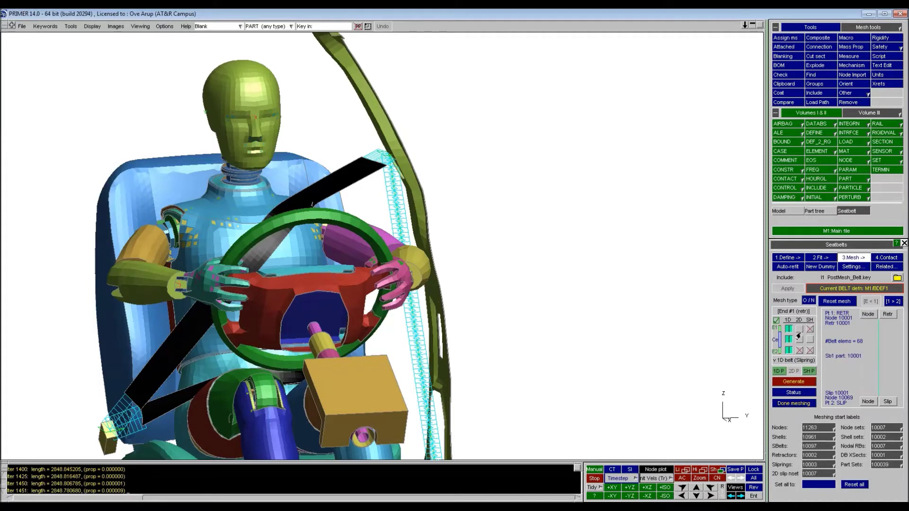
Set both ends and the centre of the retractor belt segment to 2D seatbelt elements
left_click(798, 329)
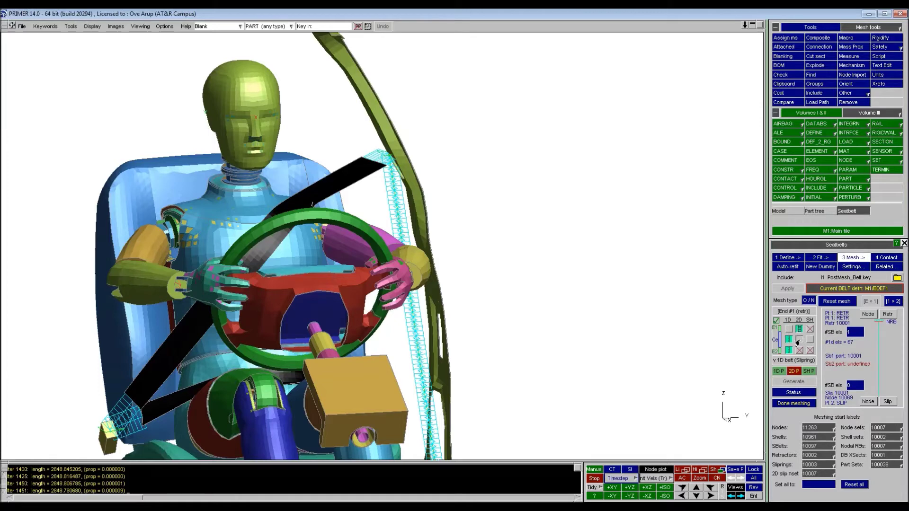
left_click(798, 339)
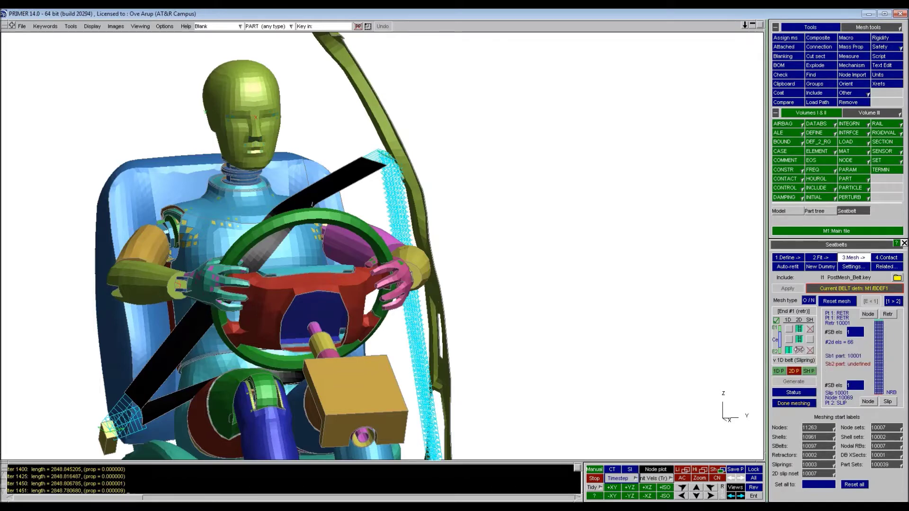
left_click(799, 351)
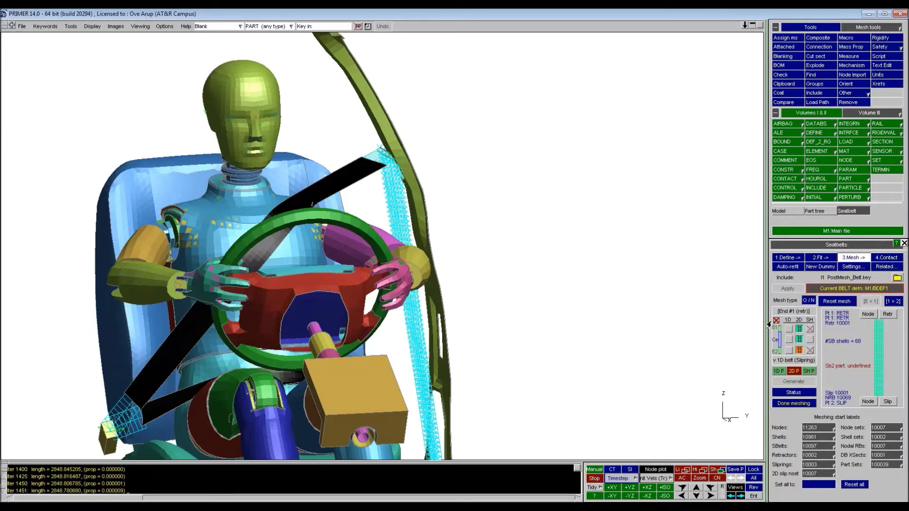
mouse_move(774, 321)
Set both ends and the centre of the second belt segment, across the chest, to 2D seatbelt elements
left_click(893, 301)
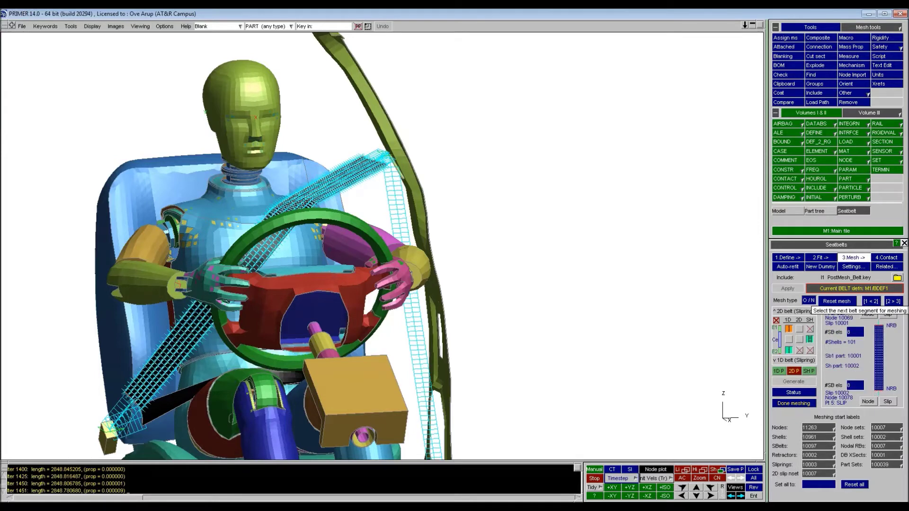
left_click(798, 330)
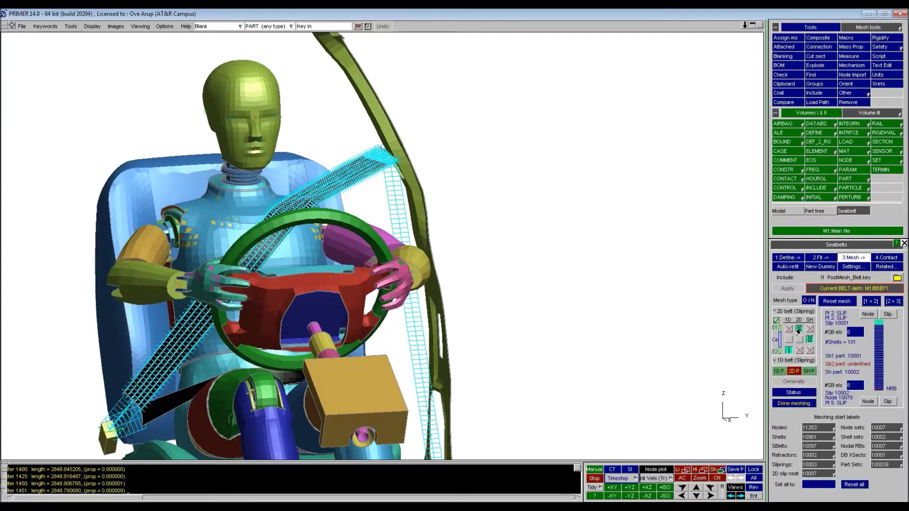
left_click(800, 340)
left_click(798, 351)
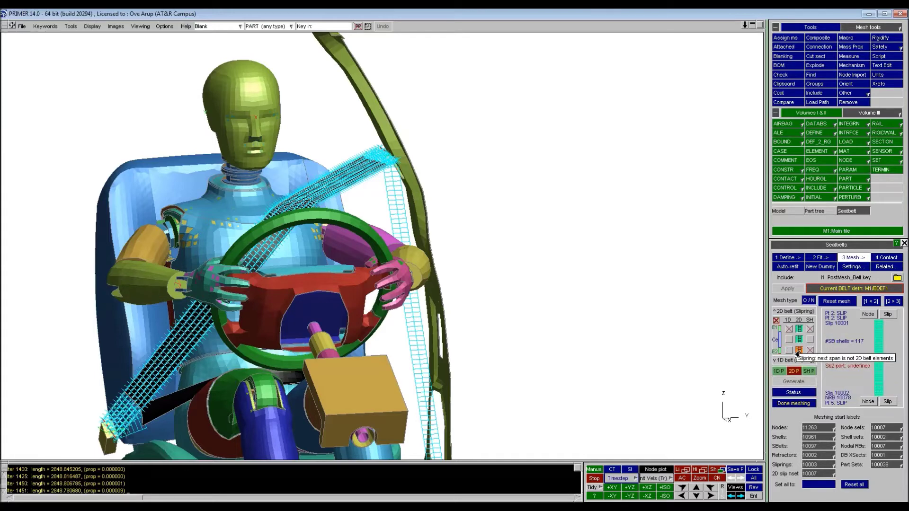
Set both ends and the centre of the third belt segment, across the lap, to 2D seatbelt elements
left_click(892, 301)
left_click(799, 329)
left_click(799, 340)
left_click(799, 350)
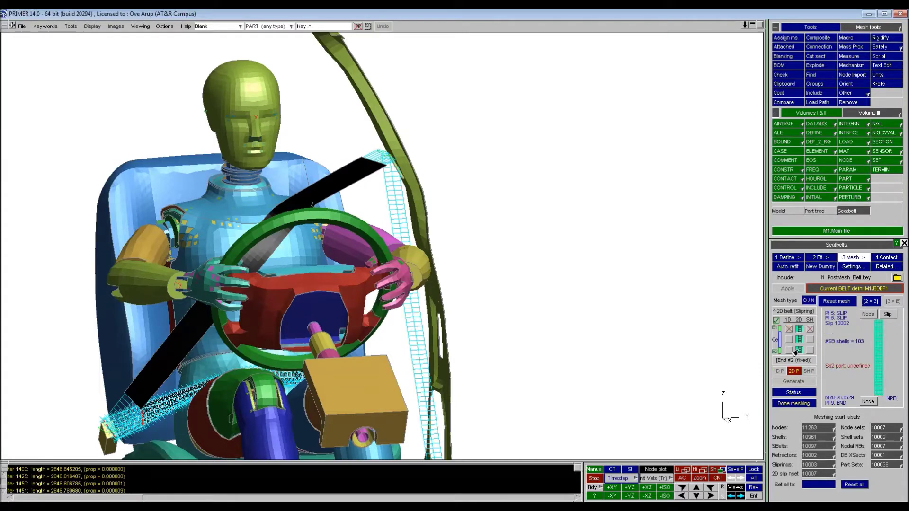
Assign part 10003 to the 2D seatbelt elements and update the shell property
left_click_drag(303, 203, 367, 236, "shift")
middle_click_drag(367, 236, 370, 123, "shift")
right_click_drag(371, 123, 332, 284, "shift")
mouse_move(331, 284)
left_mouse_down("shift")
mouse_move(261, 301)
mouse_move(331, 288)
left_mouse_up("shift")
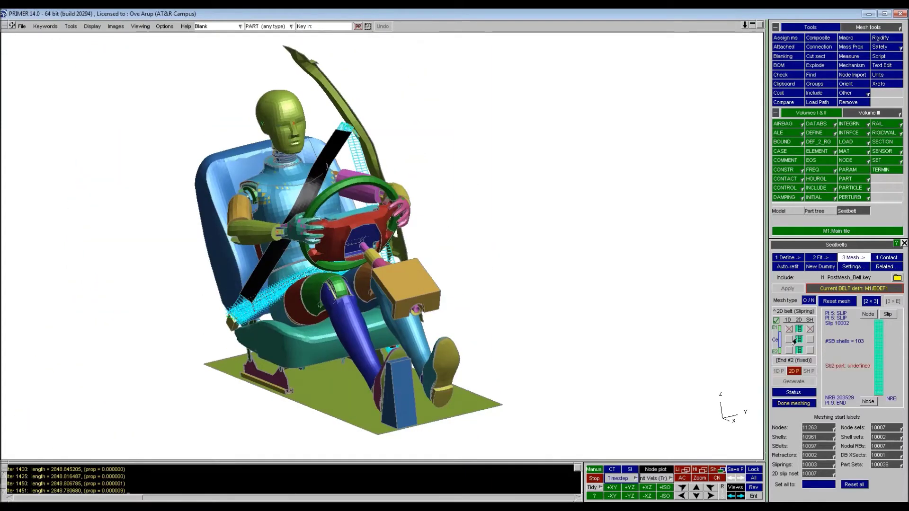
left_click(790, 372)
left_click(260, 165)
type("1000")
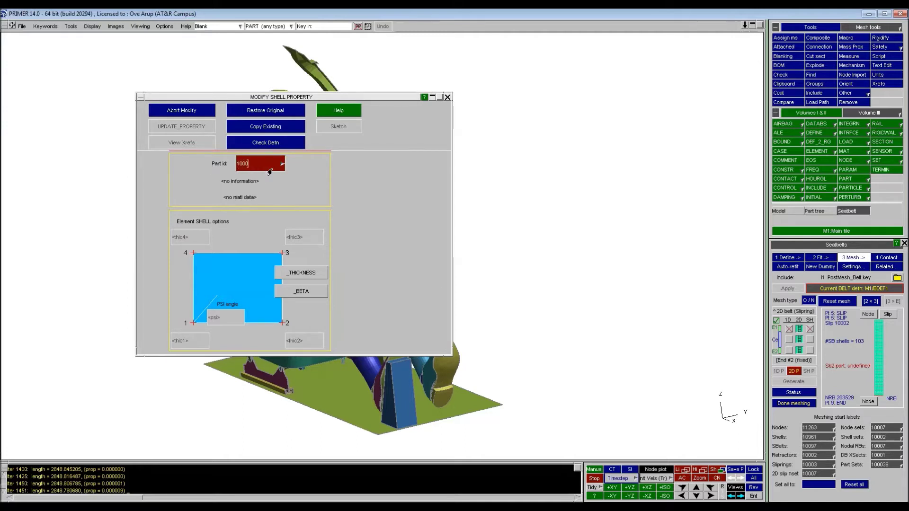
type("3")
key("Return")
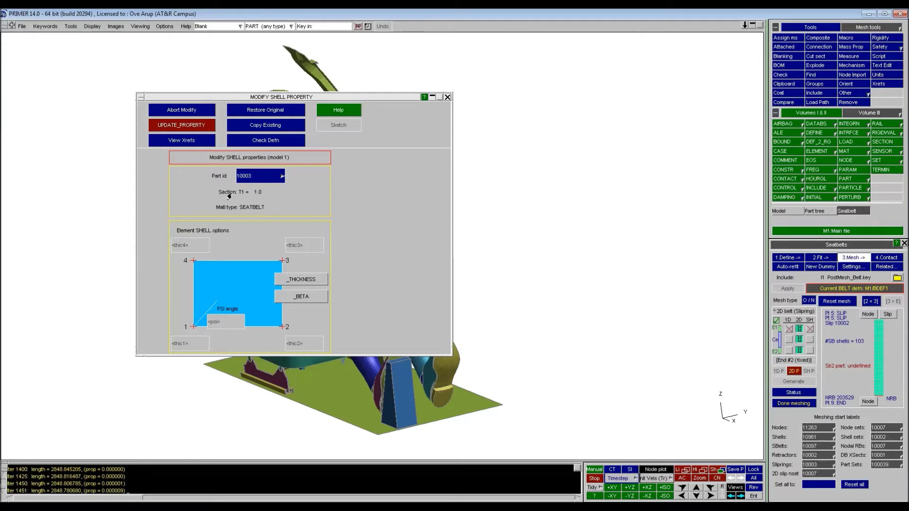
left_click(185, 128)
left_click(185, 130)
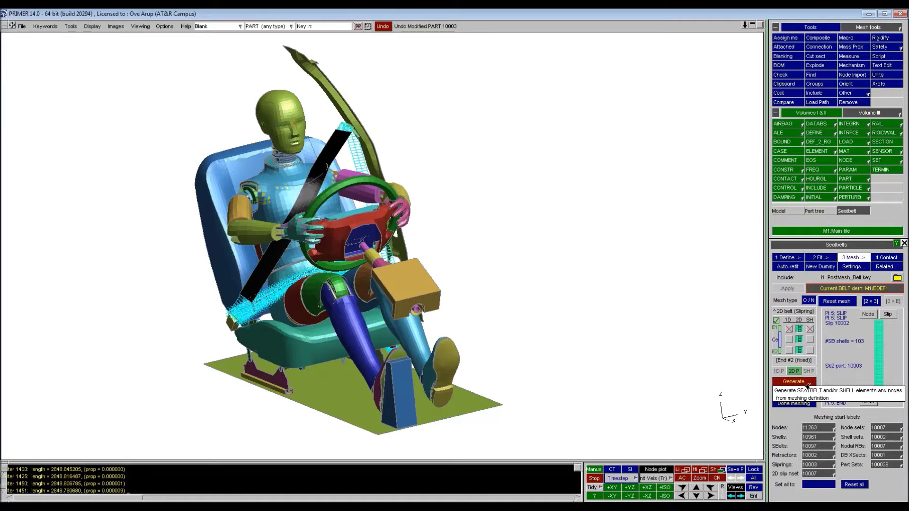
Generate the new belt mesh, reusing the existing retractor and sliprings and deleting the other old belt mesh items
left_click(806, 384)
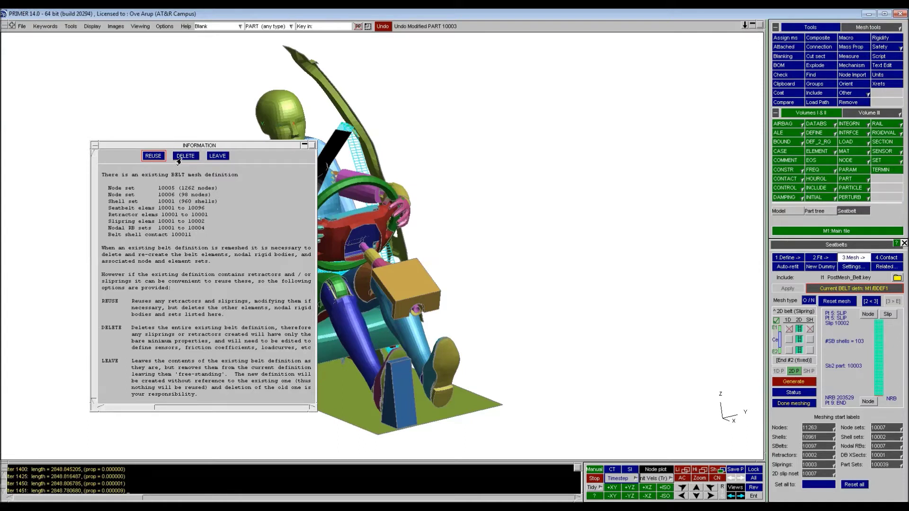
left_click(148, 157)
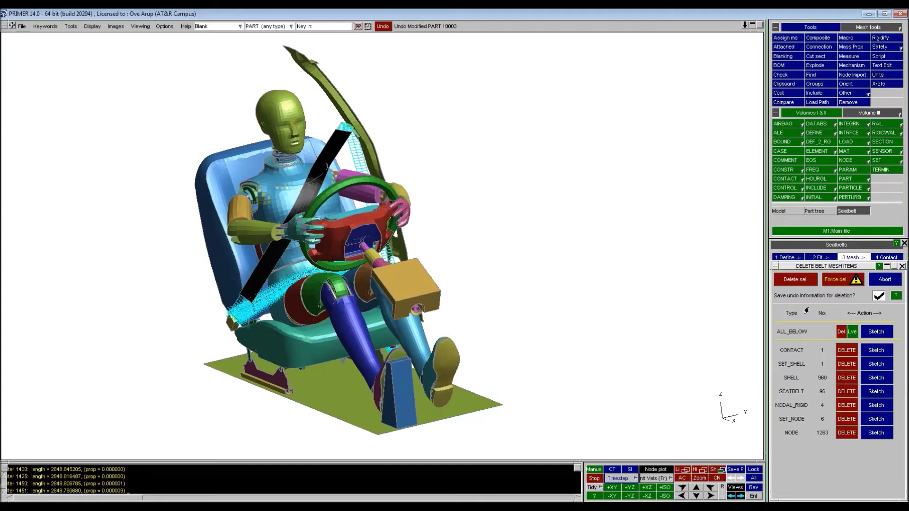
left_click(795, 280)
left_click(796, 280)
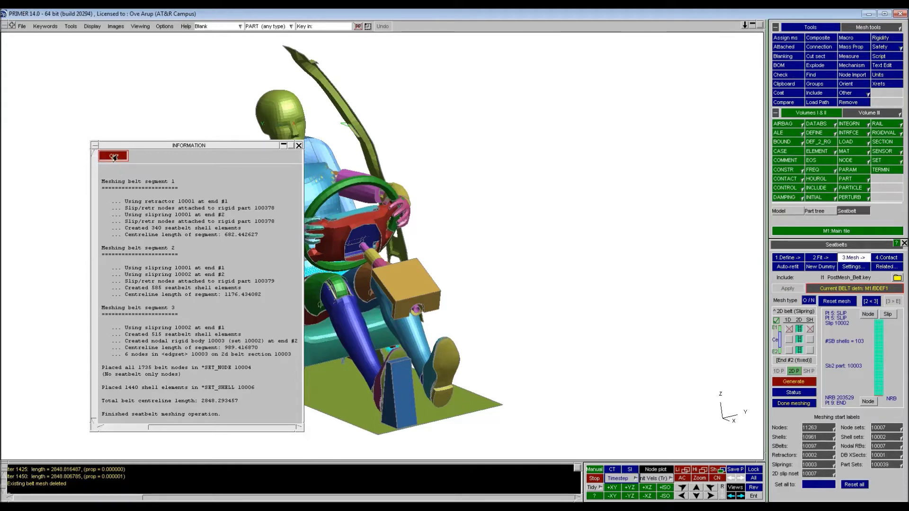
left_click(114, 157)
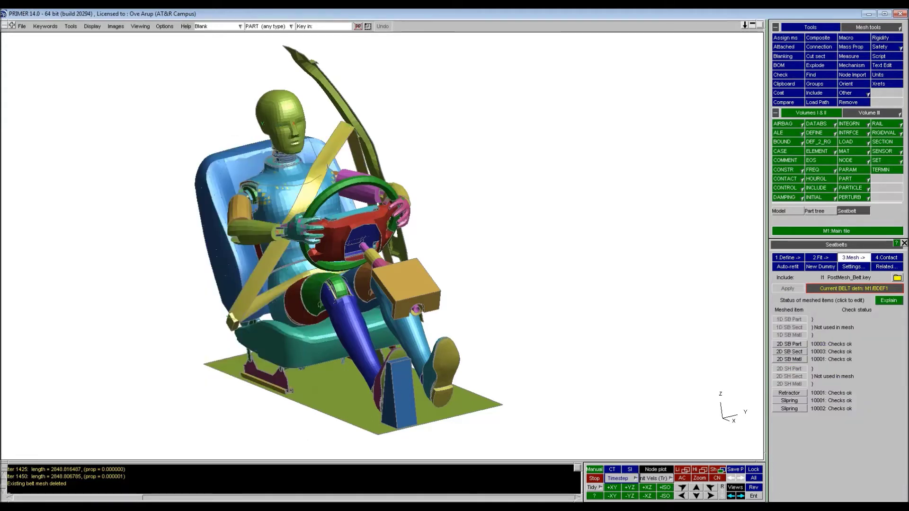
Examine the regenerated 2D belt mesh around the dummy's shoulder, chest and lap
left_click_drag(326, 167, 374, 210, "shift")
scroll(374, 211, "up", 3)
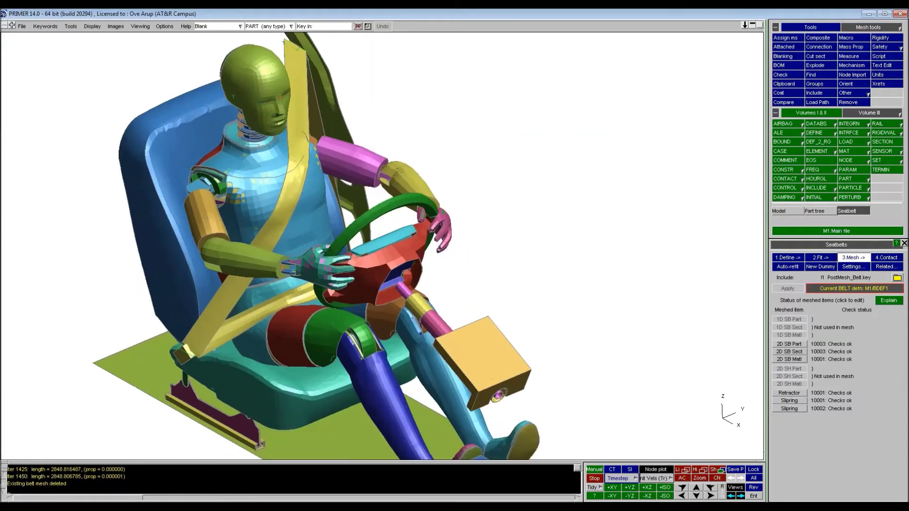
middle_click_drag(374, 211, 371, 315, "shift")
left_click_drag(371, 315, 344, 303, "shift")
scroll(348, 294, "up", 4)
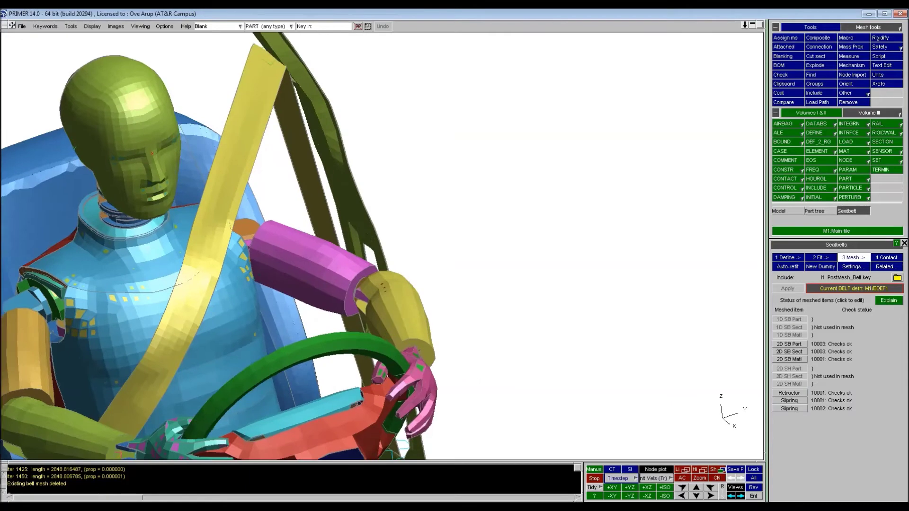
scroll(308, 246, "up", 2)
middle_click_drag(308, 246, 408, 273, "shift")
left_click_drag(408, 273, 454, 243, "shift")
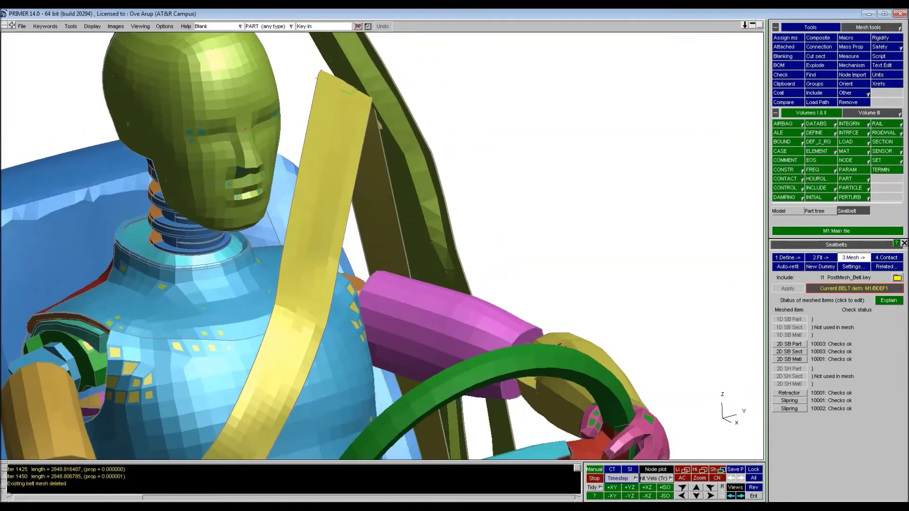
scroll(108, 353, "down", 6)
left_click_drag(322, 338, 283, 244, "shift")
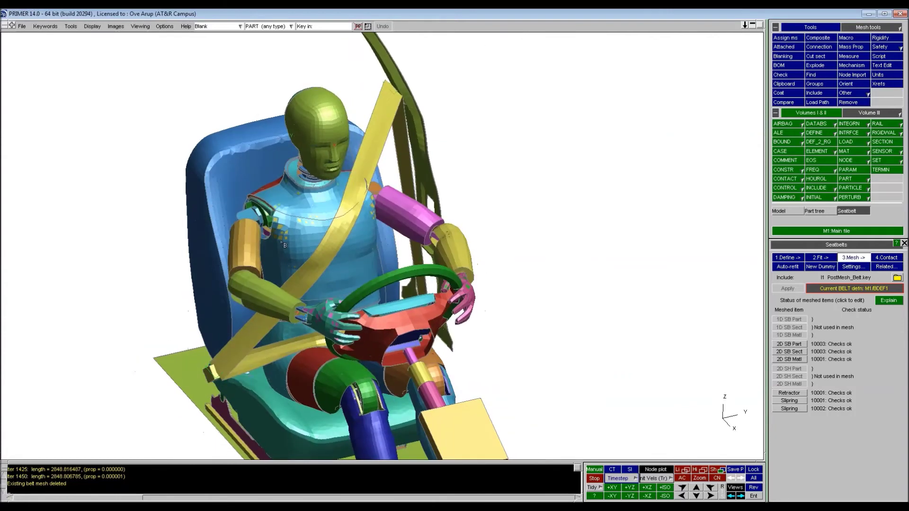
left_click_drag(415, 321, 306, 244, "shift")
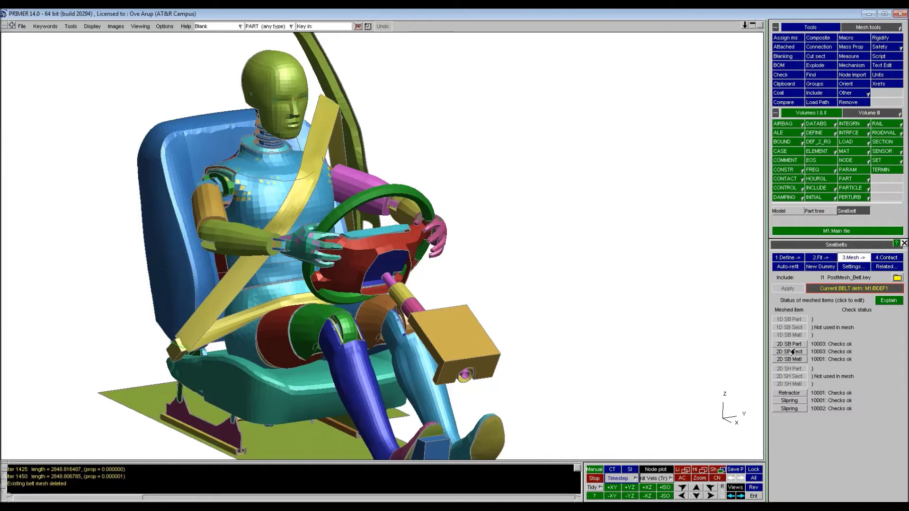
Review the retractor's definition without modifying it, and close the Seatbelts tool
left_click(793, 394)
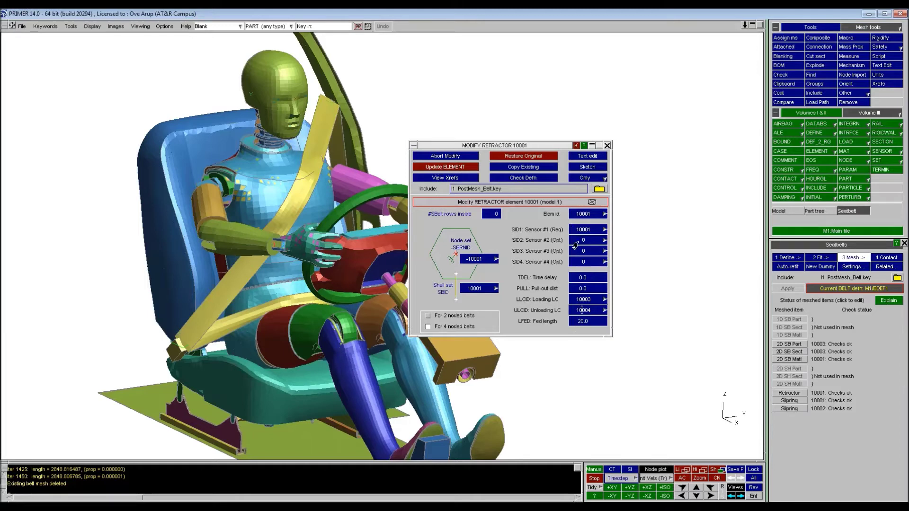
left_click(439, 157)
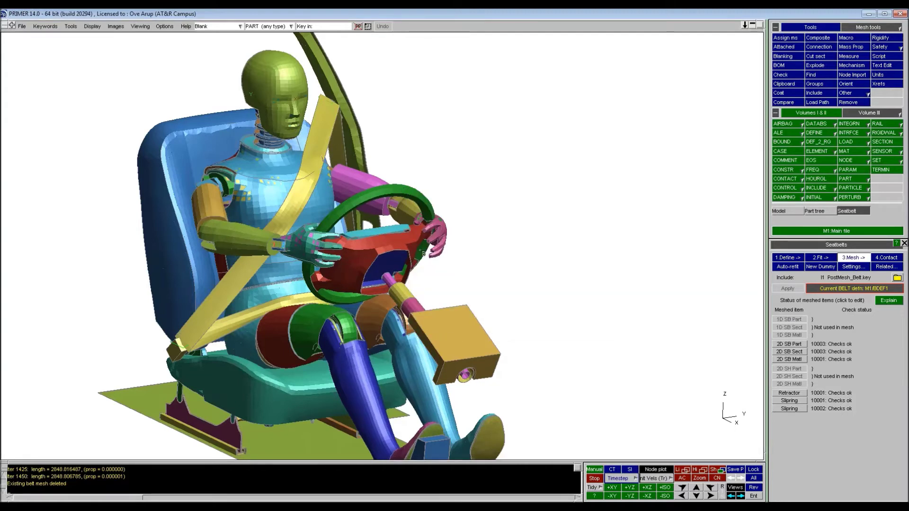
left_click_drag(399, 266, 355, 286)
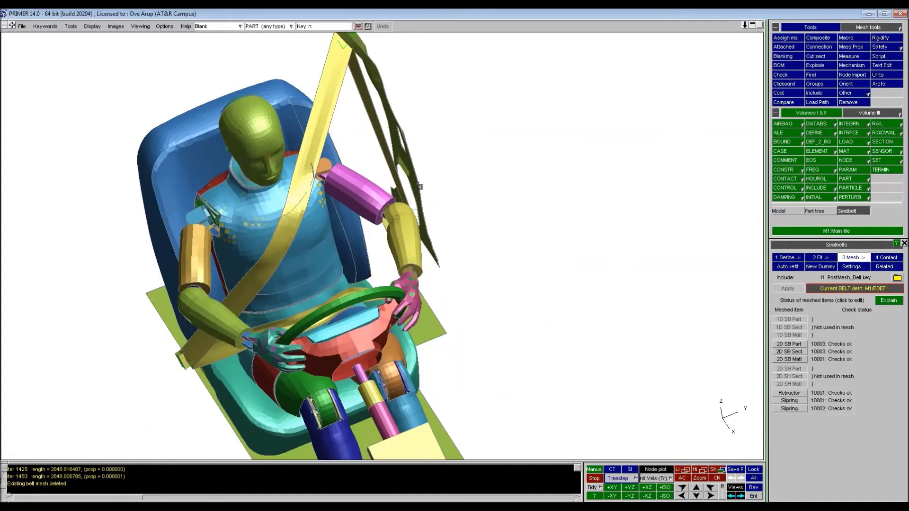
left_click_drag(419, 187, 422, 218, "shift")
left_click(904, 243)
left_click_drag(294, 296, 388, 229, "shift")
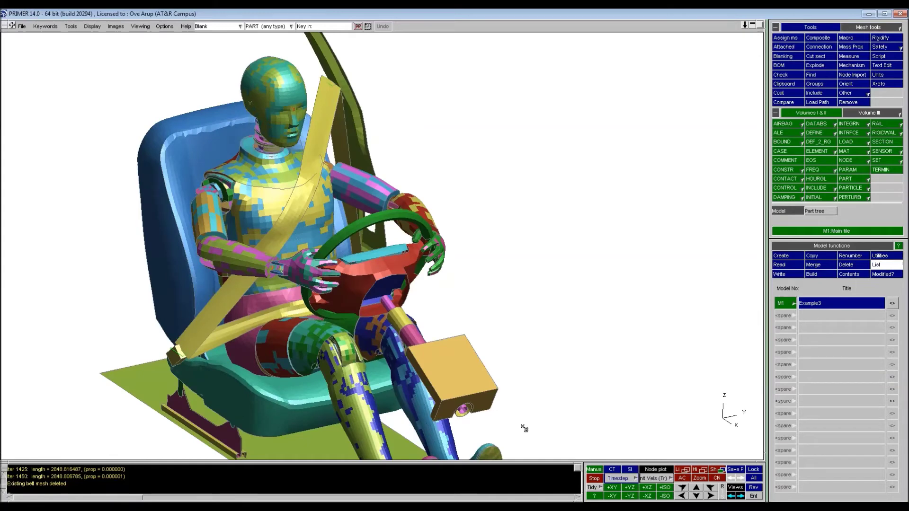
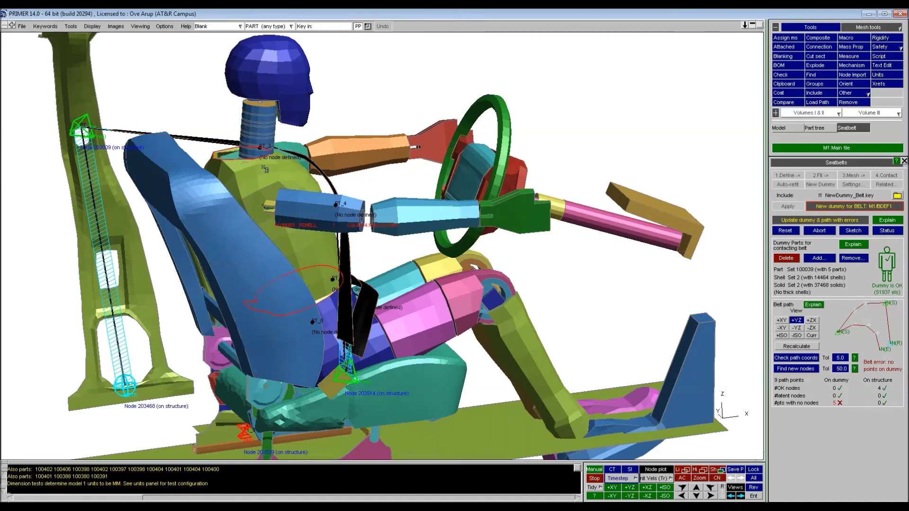
Sketch the items in the current belt definition and examine the belt path around the new dummy
left_click(358, 26)
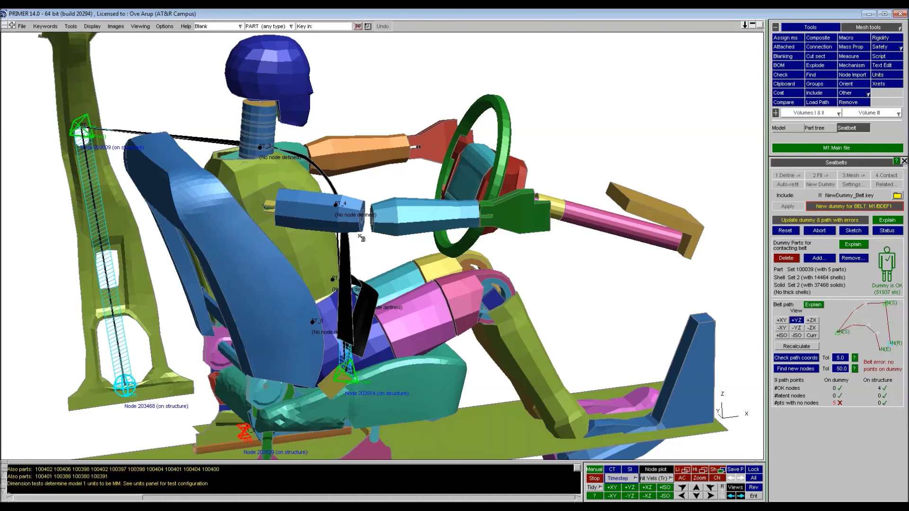
left_click(797, 349)
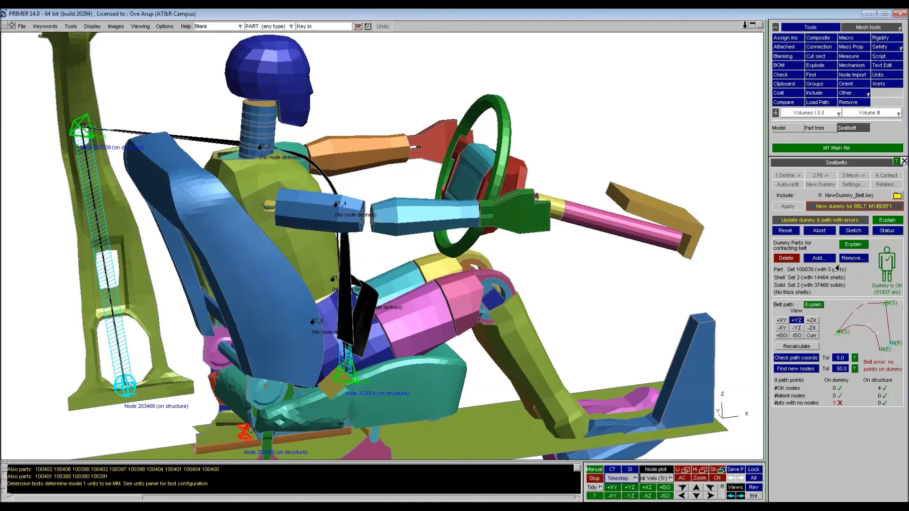
left_click(852, 231)
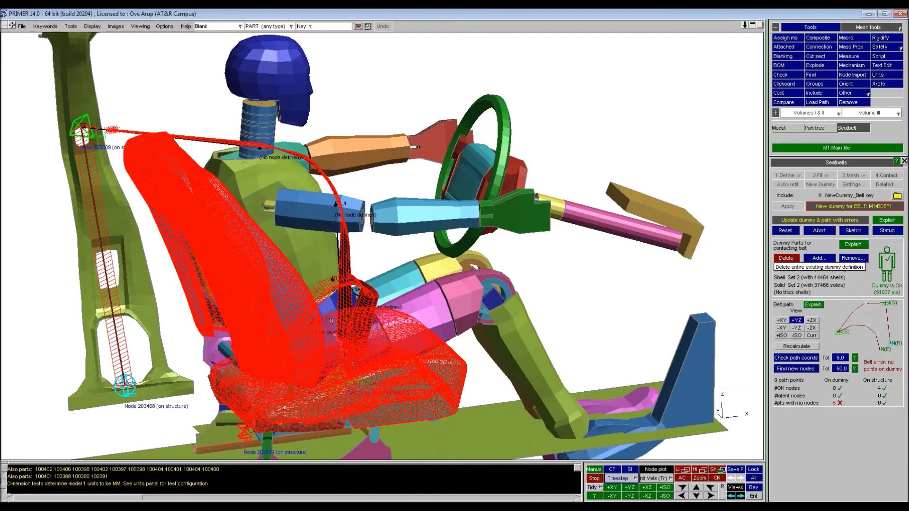
left_click_drag(283, 283, 250, 256, "shift")
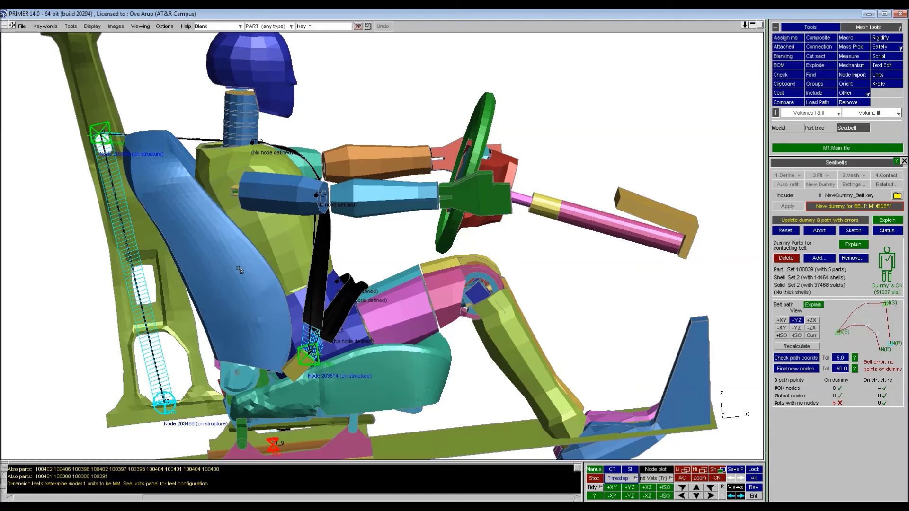
left_click_drag(321, 290, 220, 290, "shift")
left_click_drag(327, 384, 539, 244, "shift")
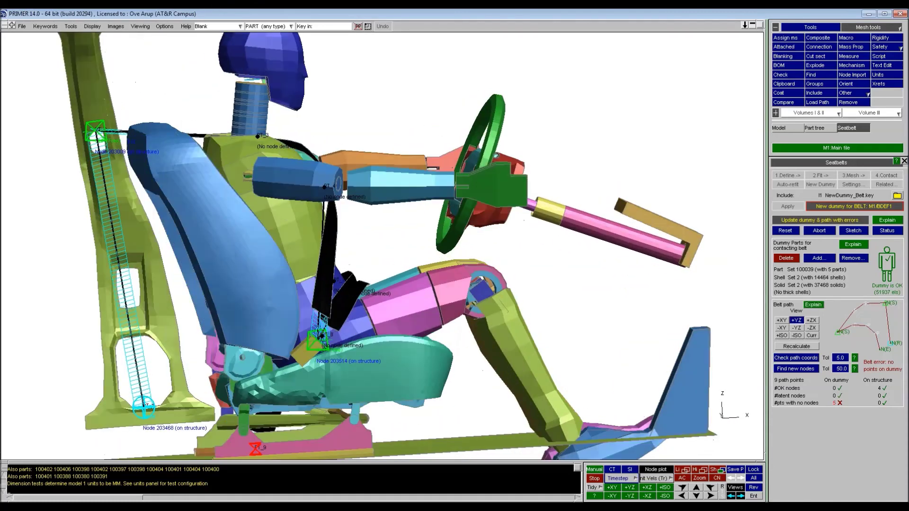
Add the new dummy's torso, far-side upper arm, pelvis and both thighs to the dummy parts for contacting the belt
left_click(819, 258)
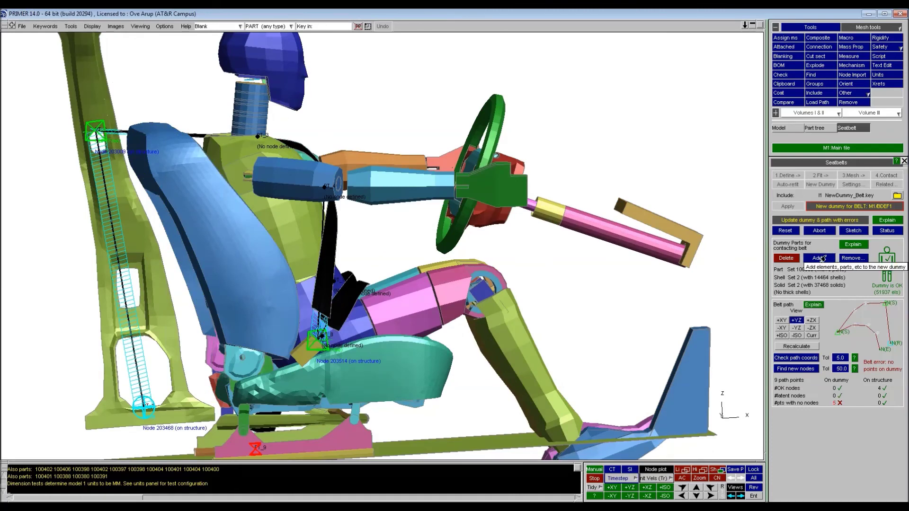
left_click(856, 292)
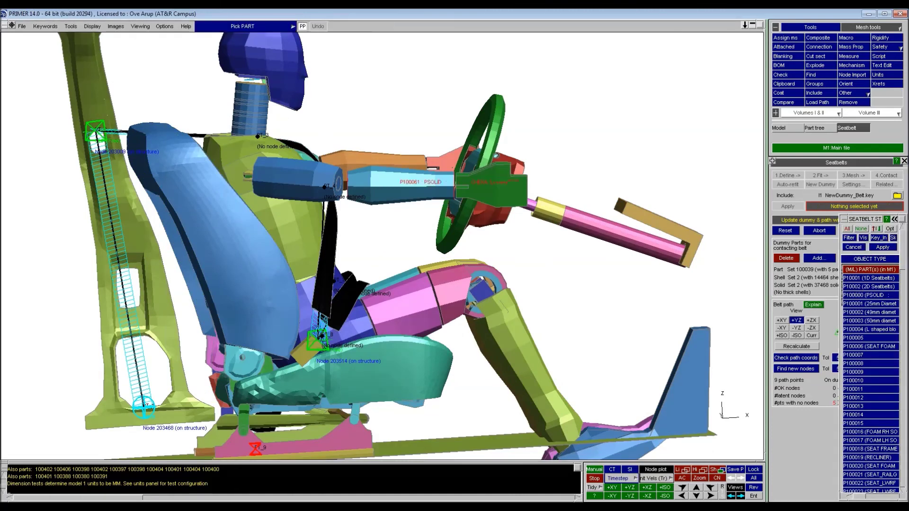
left_click(304, 226)
left_click_drag(324, 189, 275, 225, "shift")
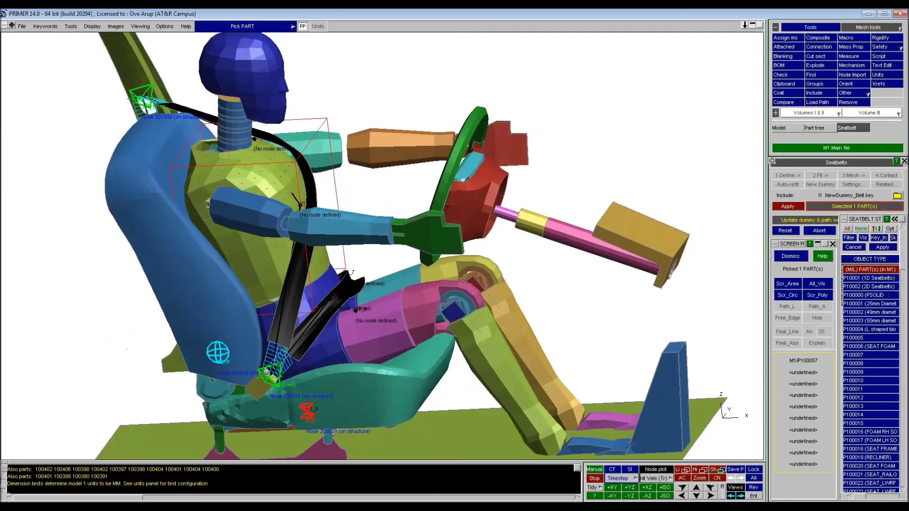
left_click(317, 154)
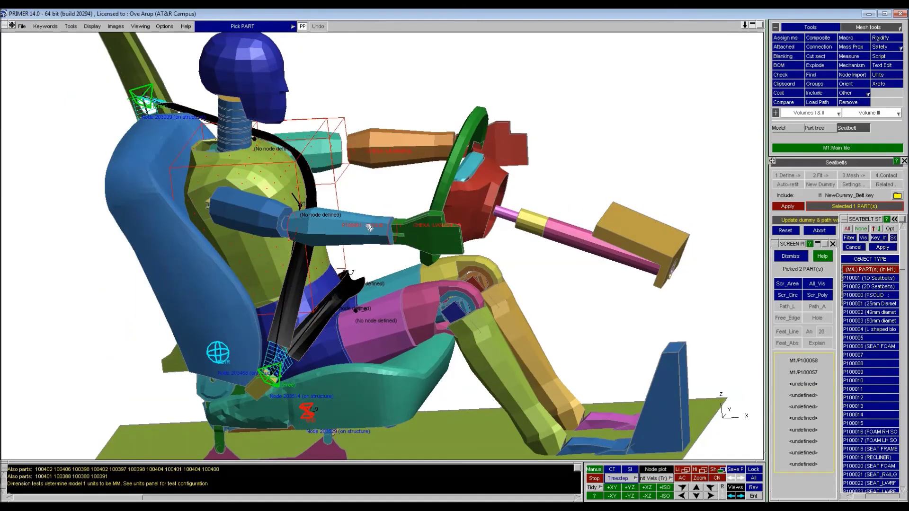
left_click(326, 336)
left_click(379, 308)
left_click(387, 283)
left_click_drag(389, 283, 438, 251, "shift")
mouse_move(879, 248)
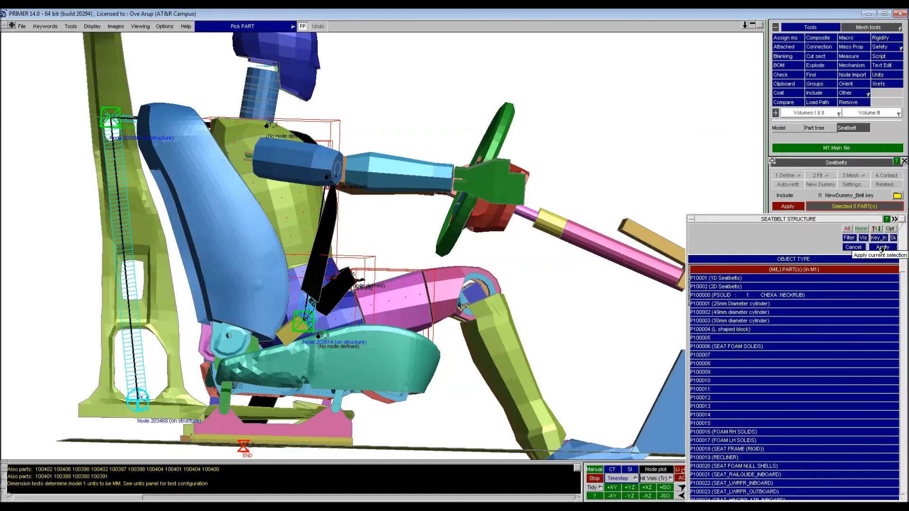
left_click(881, 250)
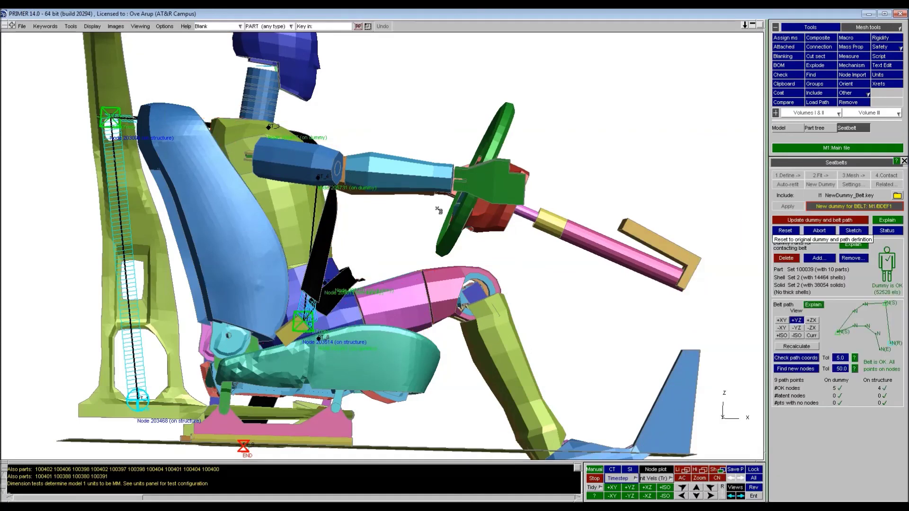
Sketch the extended dummy definition to check the belt path, and update the dummy and belt path in the belt definition
left_click_drag(295, 183, 267, 180, "shift")
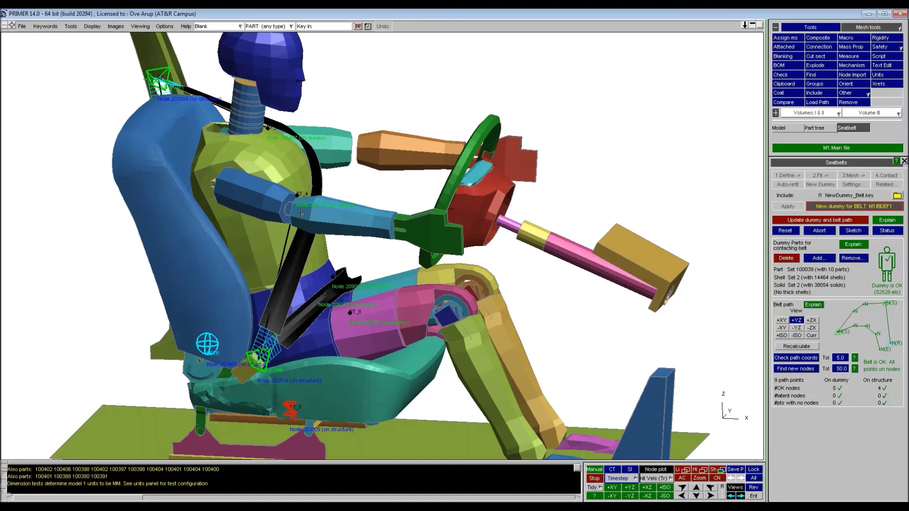
left_click_drag(288, 240, 340, 192, "shift")
left_click(848, 232)
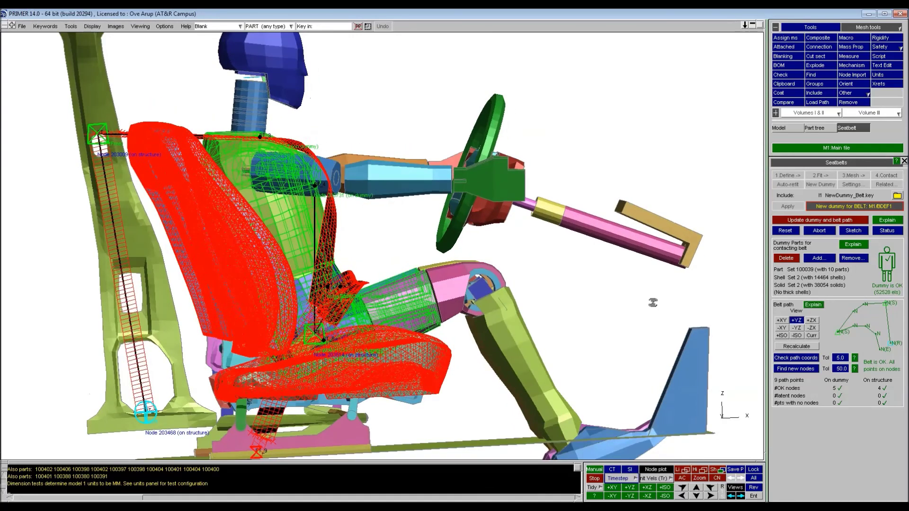
left_click_drag(278, 154, 225, 181, "shift")
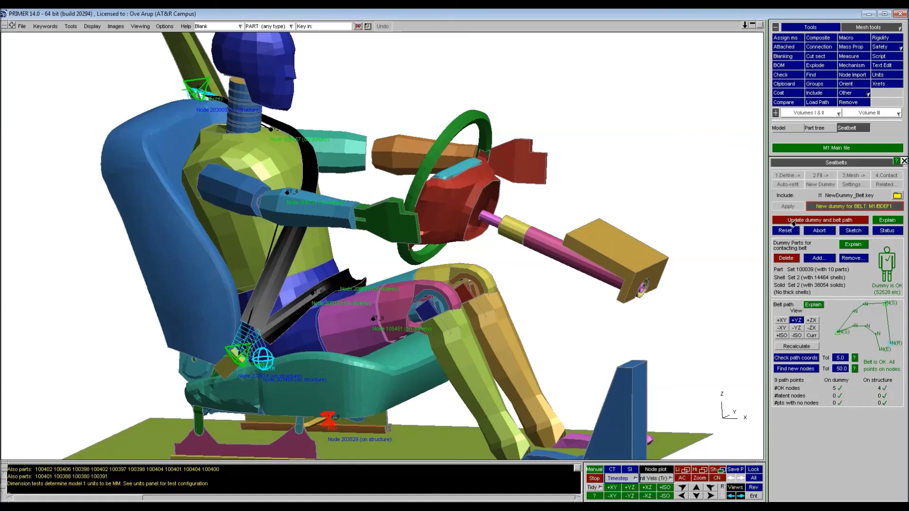
left_click(820, 222)
left_click(810, 221)
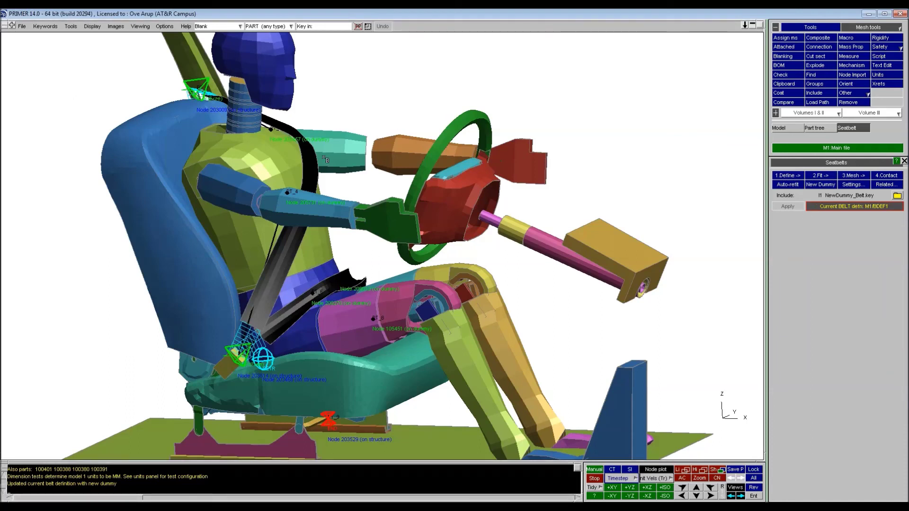
Auto-refit and remesh the belt on the new dummy, stopping the path iterations early and accepting the current shape
left_click(788, 186)
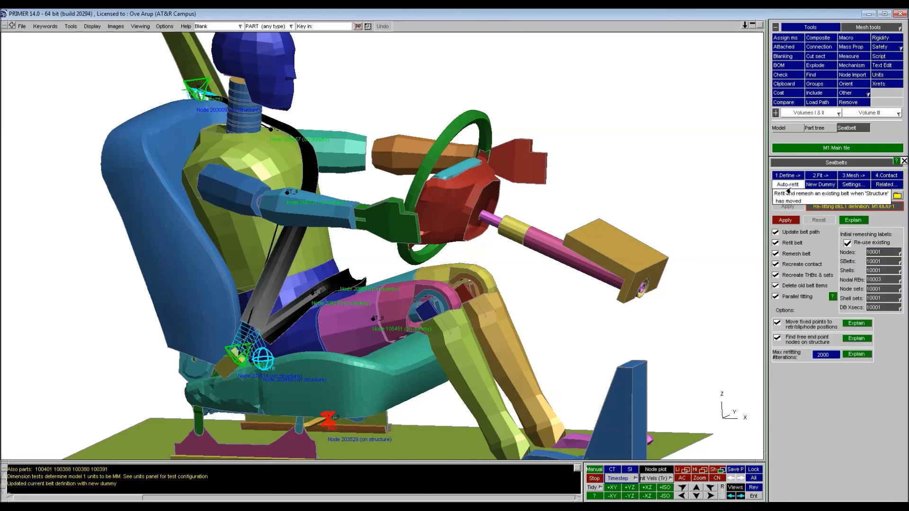
left_click(785, 221)
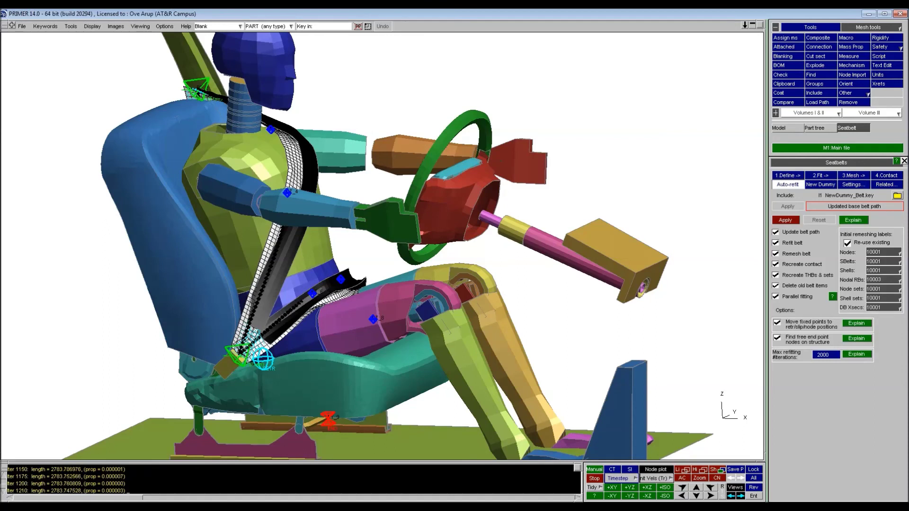
left_click(594, 478)
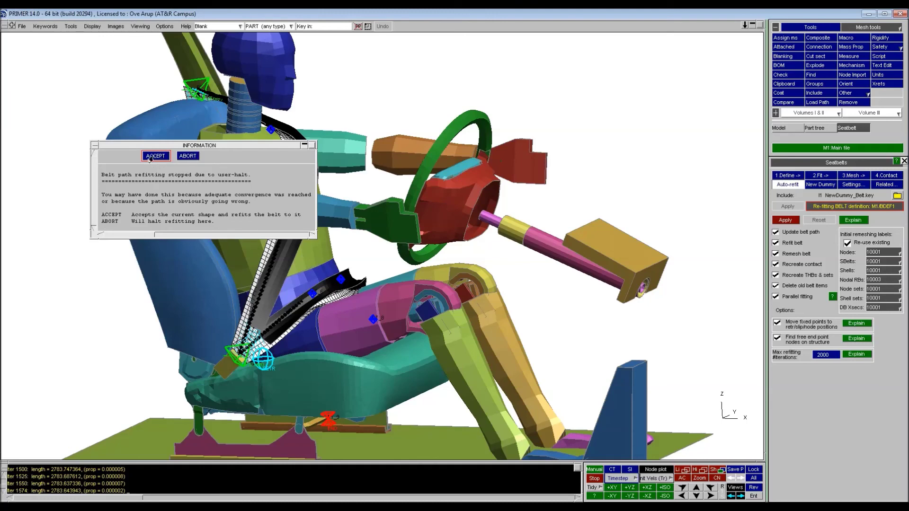
left_click(155, 156)
left_click(112, 157)
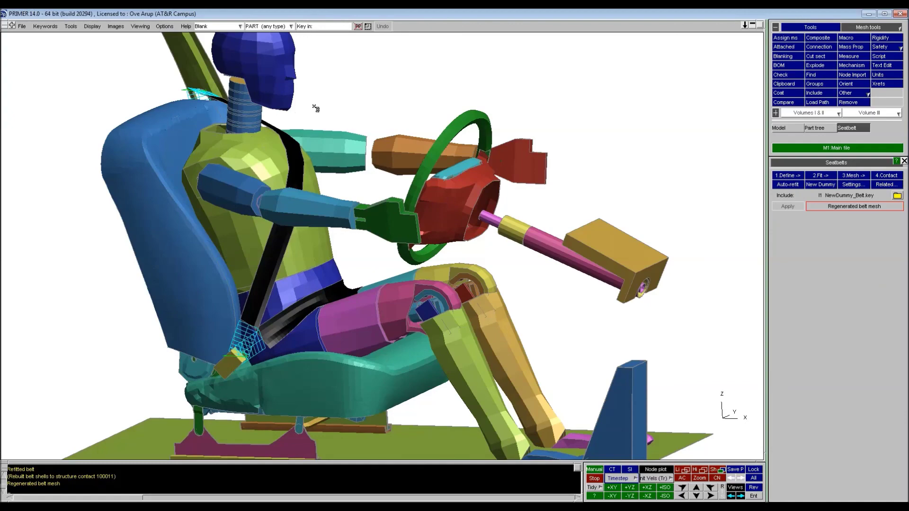
Examine closely how the regenerated lap belt lies over the dummy's pelvis and thighs
left_click_drag(487, 143, 246, 194, "shift")
scroll(381, 270, "up", 8)
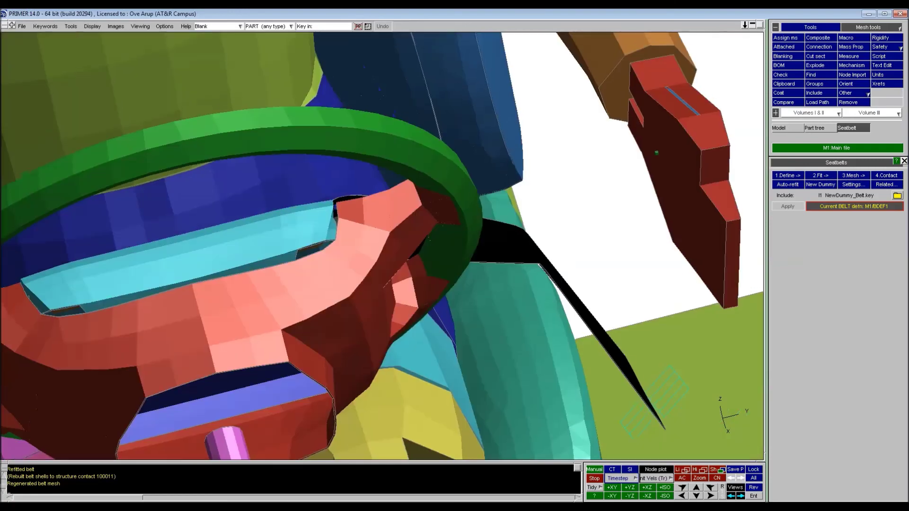
scroll(246, 194, "down", 4)
scroll(381, 251, "down", 3)
left_click_drag(437, 247, 289, 204, "shift")
middle_click_drag(307, 426, 290, 282, "shift")
scroll(291, 282, "up", 5)
scroll(237, 310, "up", 3)
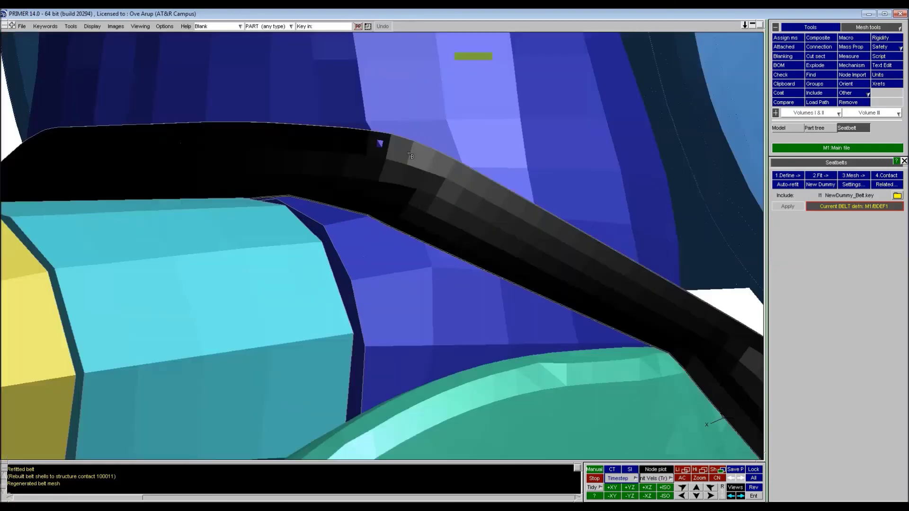
left_click_drag(360, 164, 428, 213, "shift")
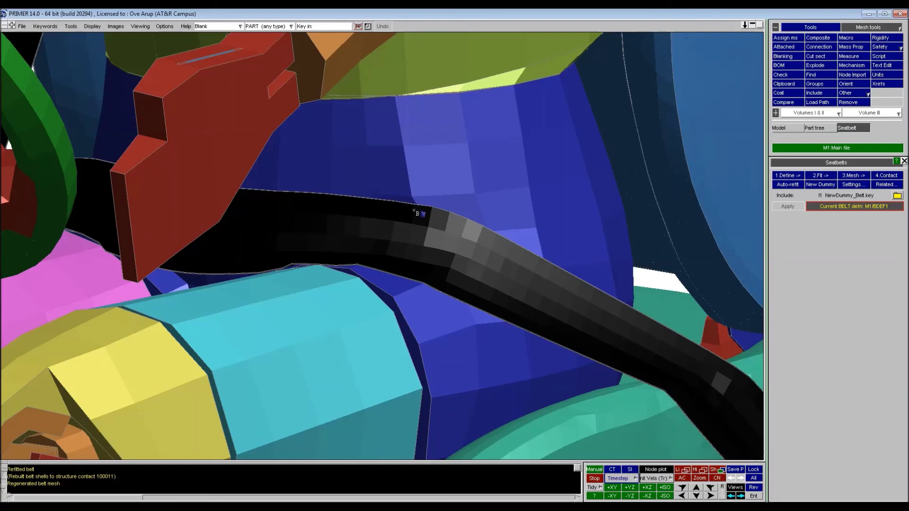
Display the belt path in the fitting stage, dismiss the fitting options, and return to the definition stage
left_click(820, 176)
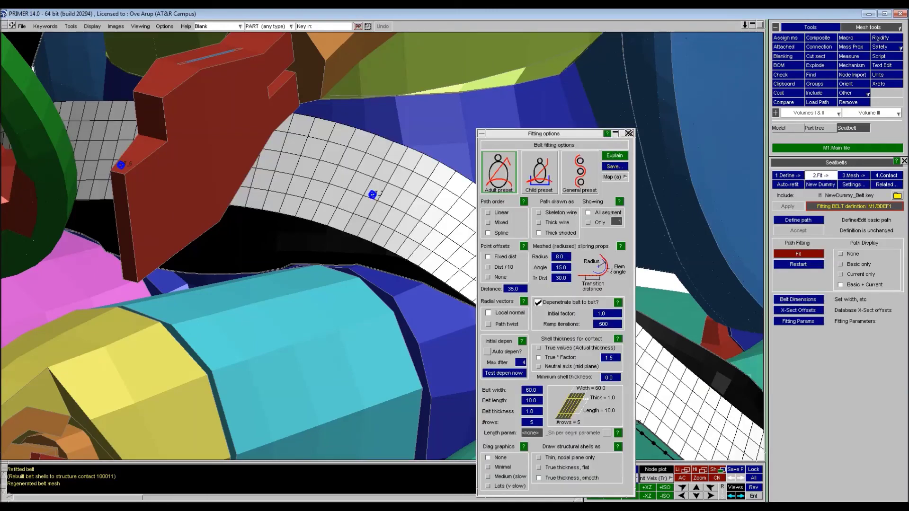
left_click(629, 133)
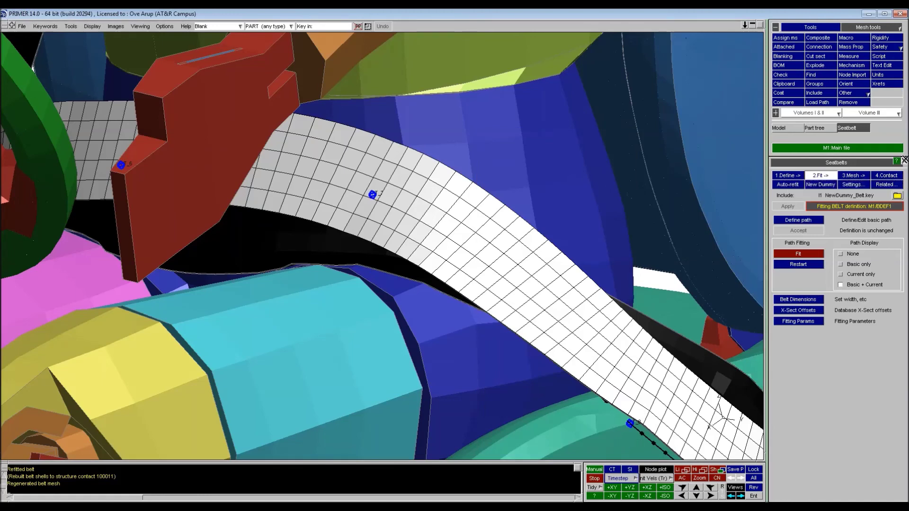
left_click(785, 176)
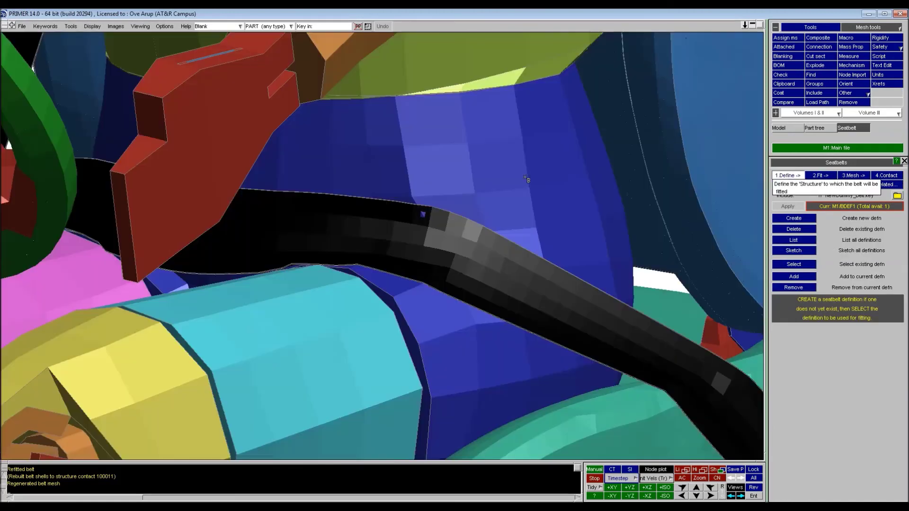
Inspect the whole refitted belt from both sides of the dummy, including the run over the shoulder and chest
right_click_drag(526, 179, 265, 246, "shift")
left_click_drag(265, 246, 341, 260, "shift")
left_click_drag(480, 137, 483, 257, "shift")
right_click_drag(483, 257, 410, 315, "shift")
left_click_drag(411, 315, 515, 110, "shift")
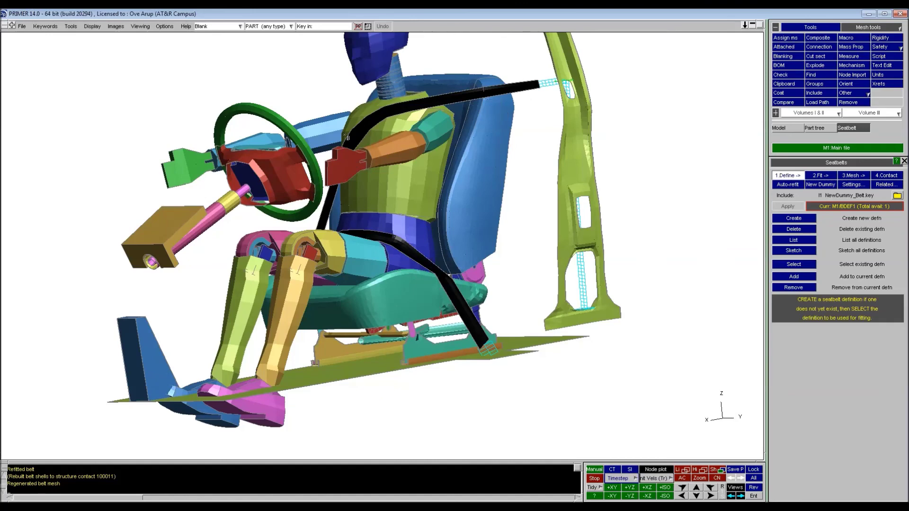
left_click_drag(227, 246, 509, 206, "shift")
left_click_drag(383, 196, 557, 190, "shift")
left_click_drag(350, 284, 351, 218, "shift")
right_click_drag(351, 217, 426, 123, "shift")
middle_click_drag(402, 114, 403, 379, "shift")
right_click_drag(403, 331, 542, 133, "shift")
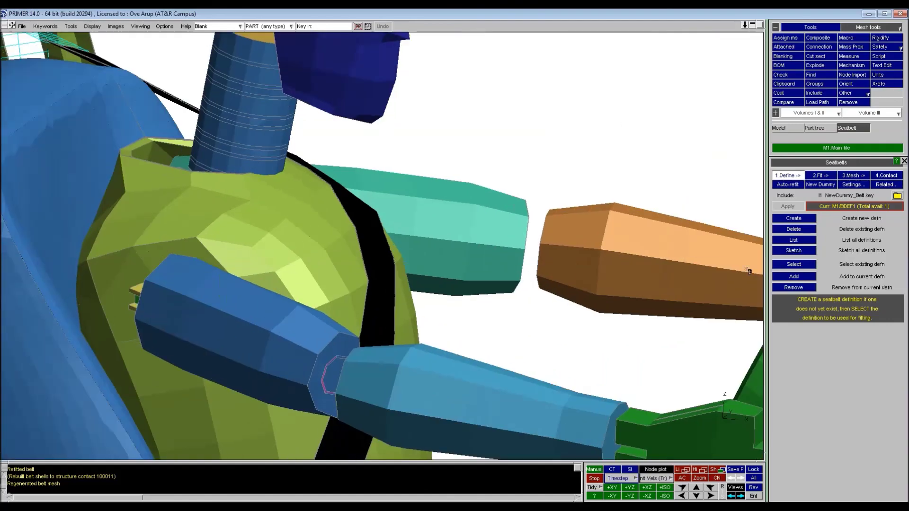
Switch to the seatbelts PDF in Adobe Acrobat Reader, show it full screen, and advance to slide 32
key("alt+Tab")
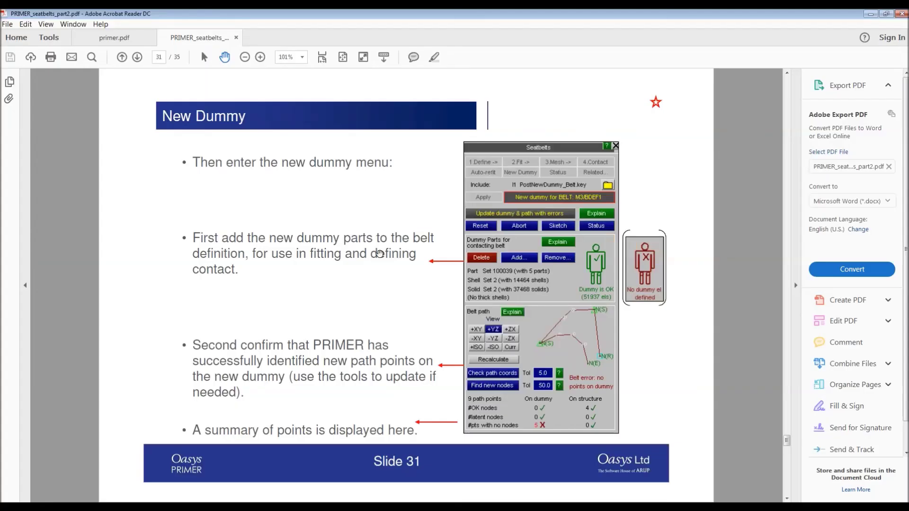
key("ctrl+l")
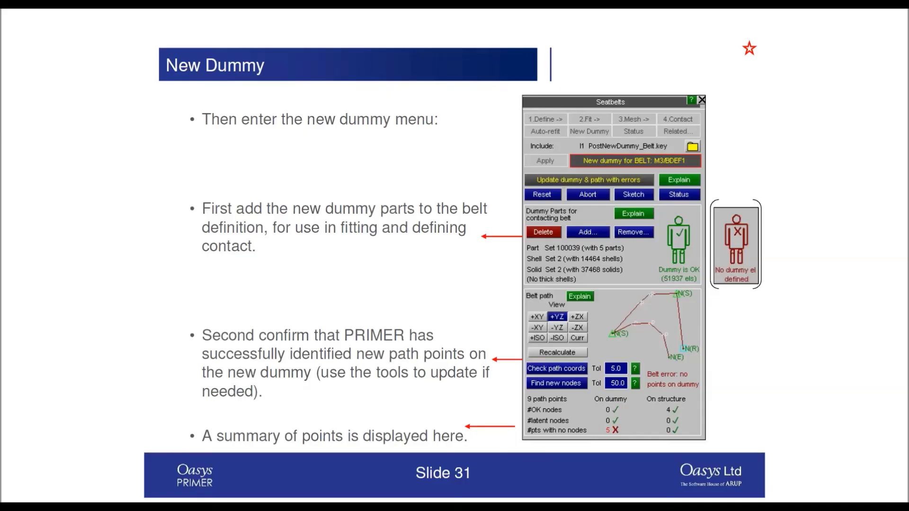
key("Right")
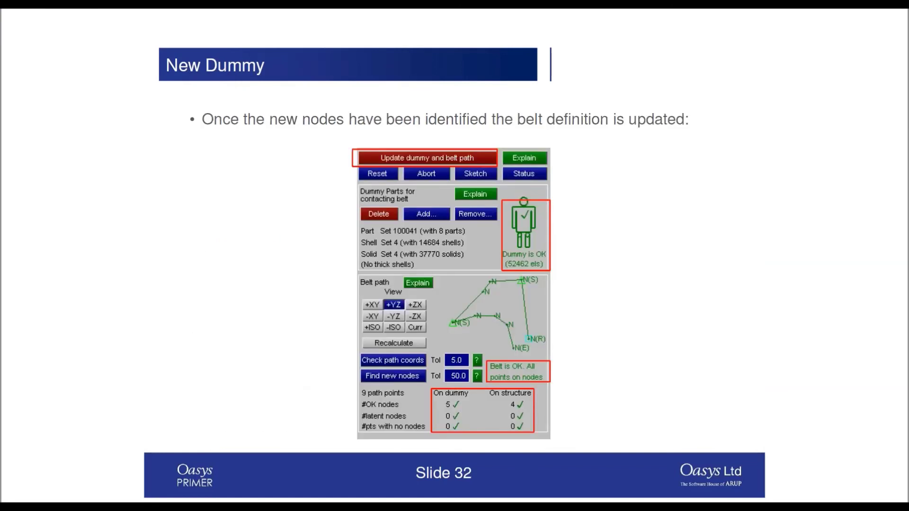